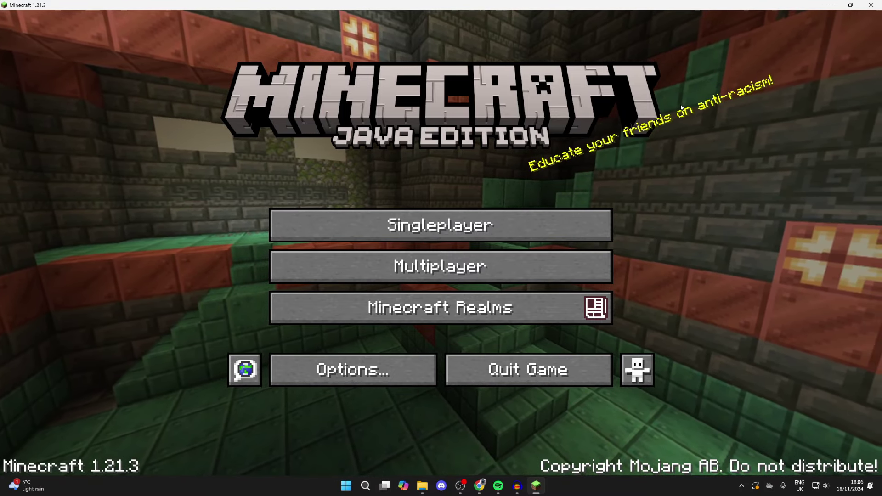
- Close the Minecraft Java Edition window to return to the Windows desktop
left_click(879, 5)
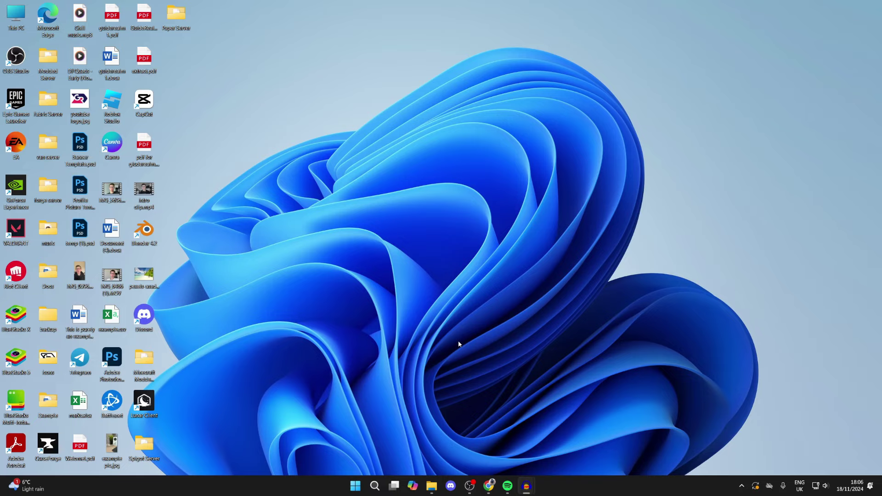
- Search Google for optifine in Chrome and open the official optifine.net site
left_click(489, 486)
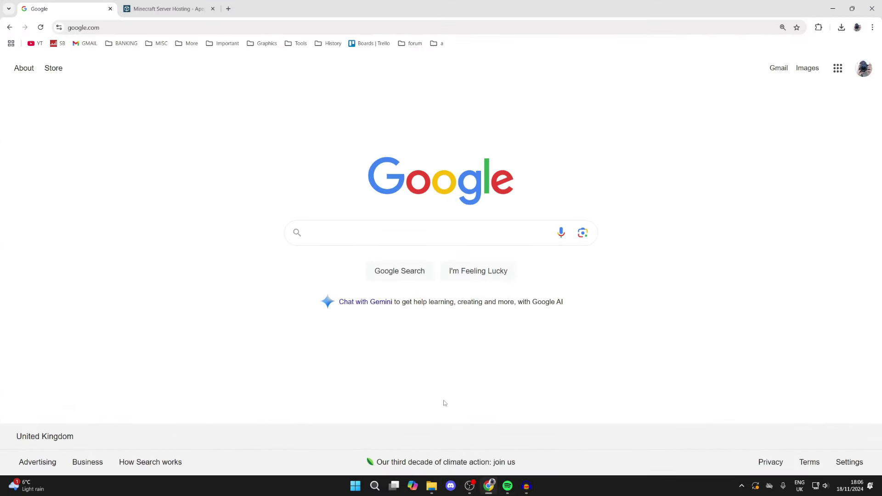
type("optifine")
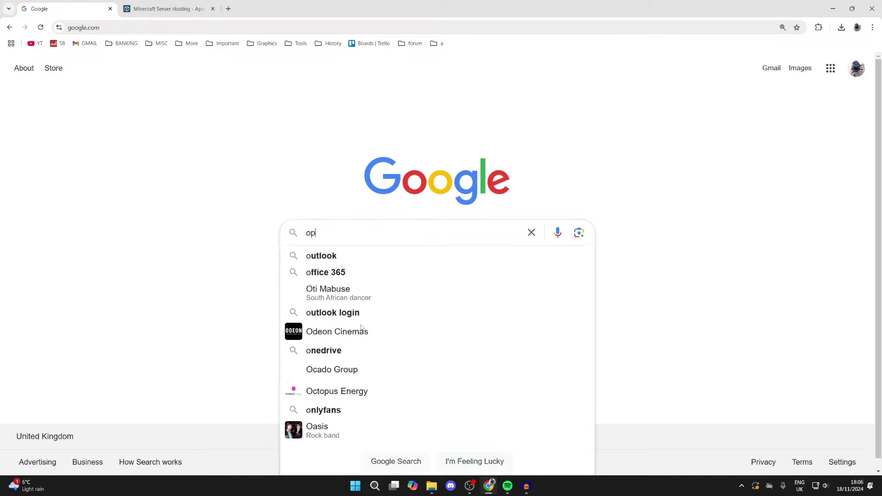
key("Return")
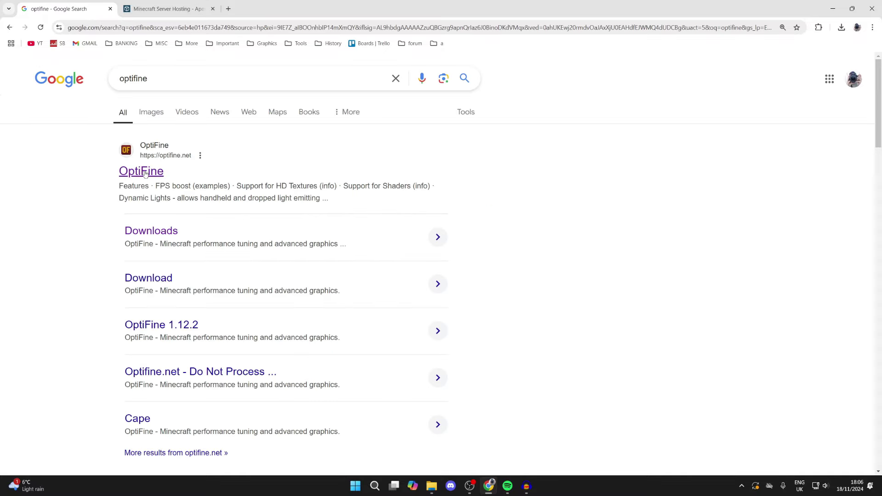
left_click(141, 174)
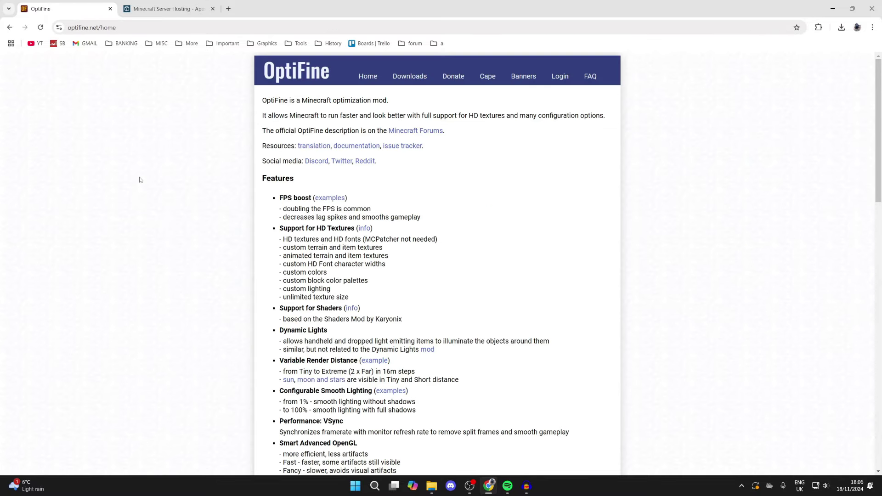
- Download OptiFine 1.21.1 HD U J1 from the Downloads page, skipping the advert
left_click(398, 80)
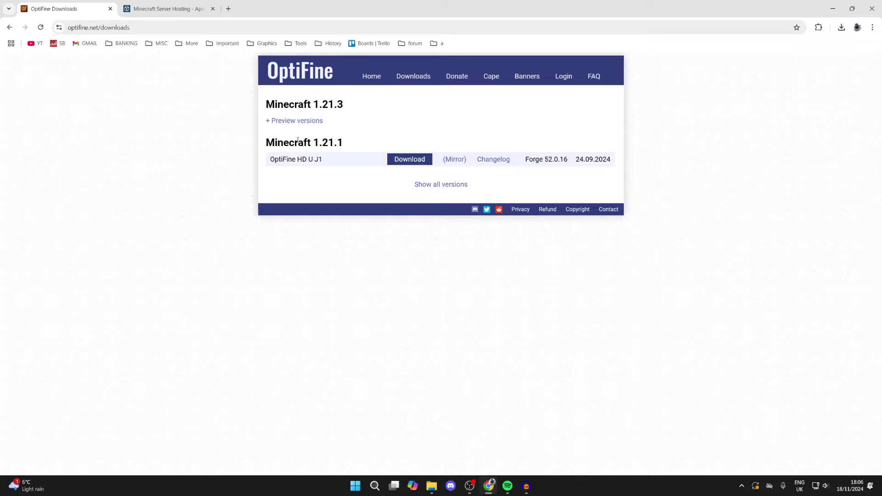
left_click(407, 159)
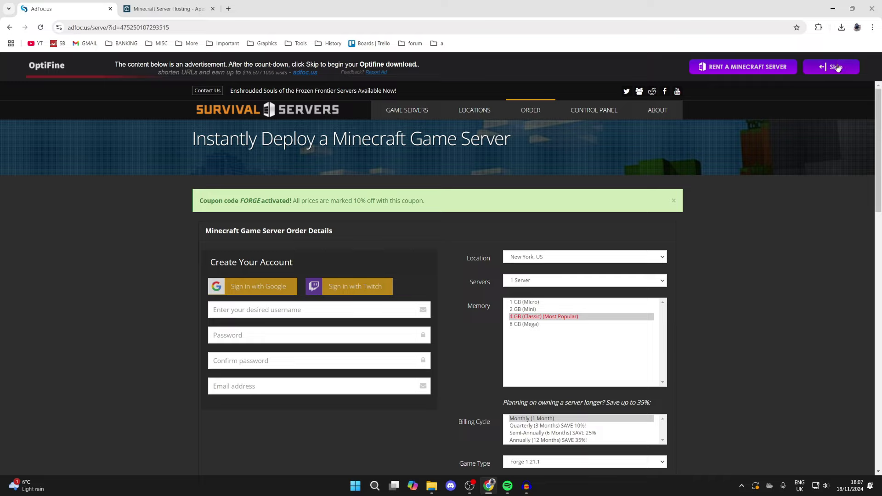
left_click(826, 75)
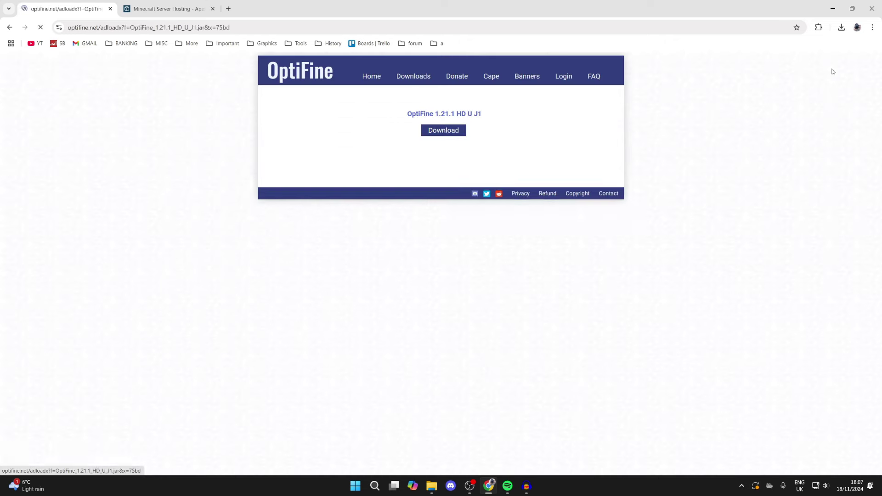
left_click(432, 137)
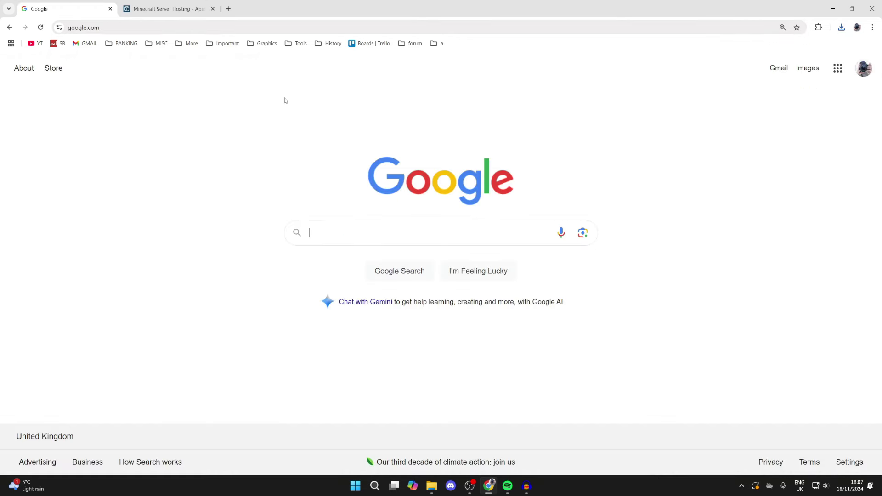
left_click(192, 5)
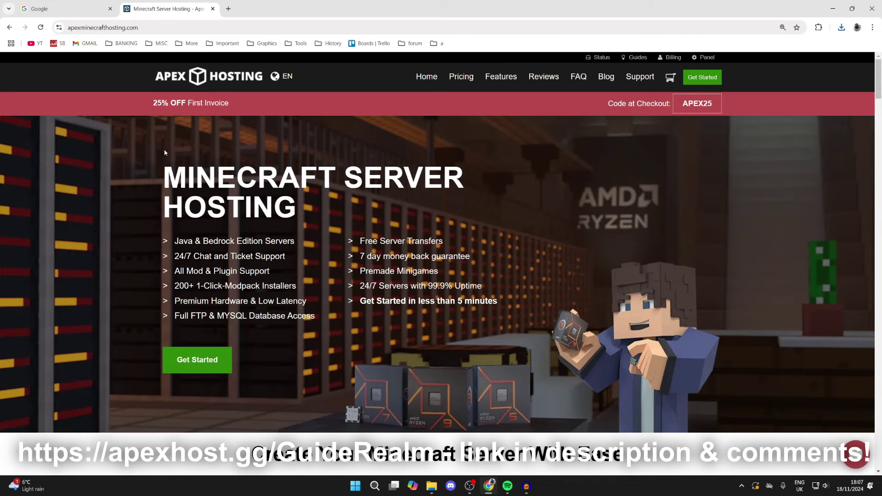
scroll(291, 237, "down", 7)
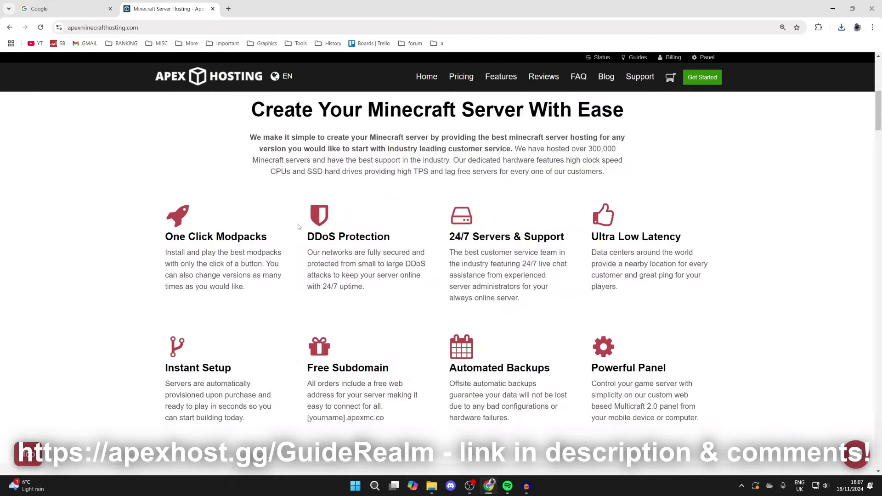
scroll(299, 210, "down", 1)
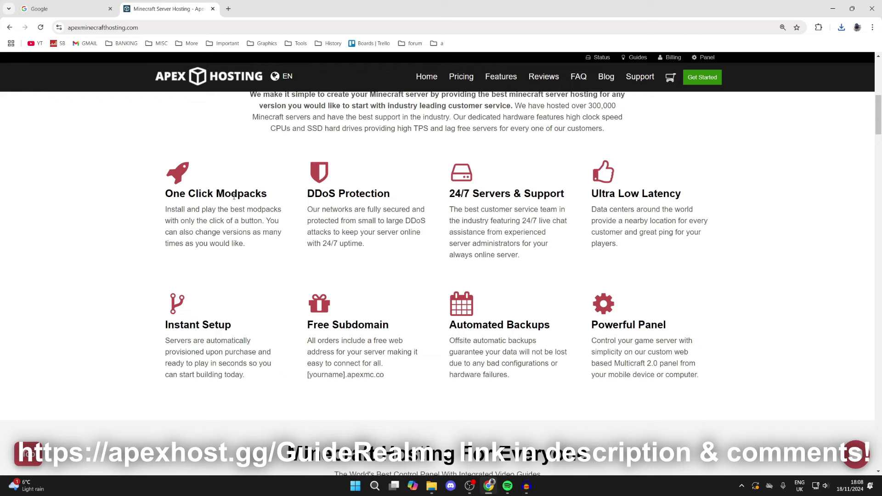
scroll(237, 191, "up", 10)
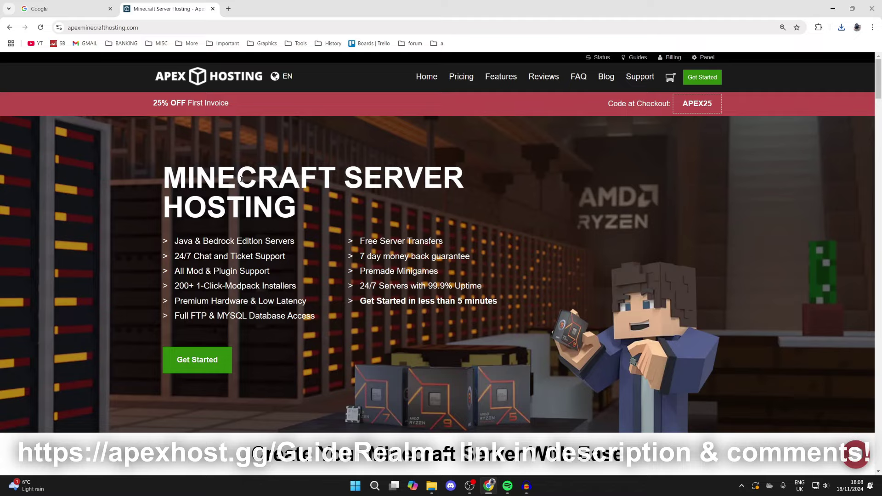
key("ctrl+Tab")
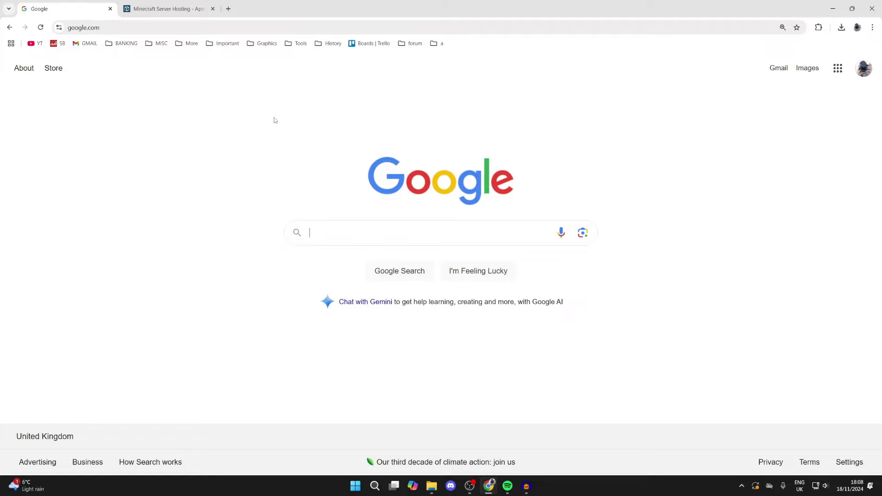
- Search Google for curseforge and open the CurseForge website
type("shader")
key("BackSpace")
key("BackSpace")
key("BackSpace")
key("BackSpace")
key("BackSpace")
key("BackSpace")
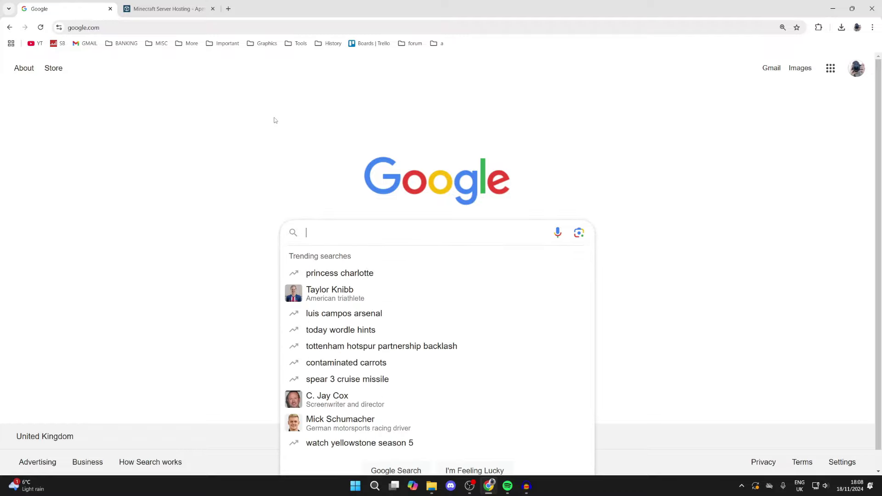
type("curseforge")
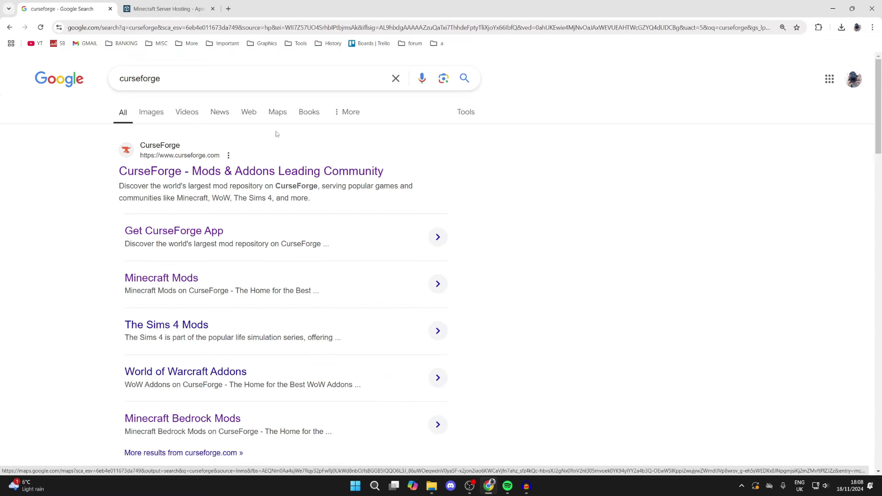
left_click(258, 172)
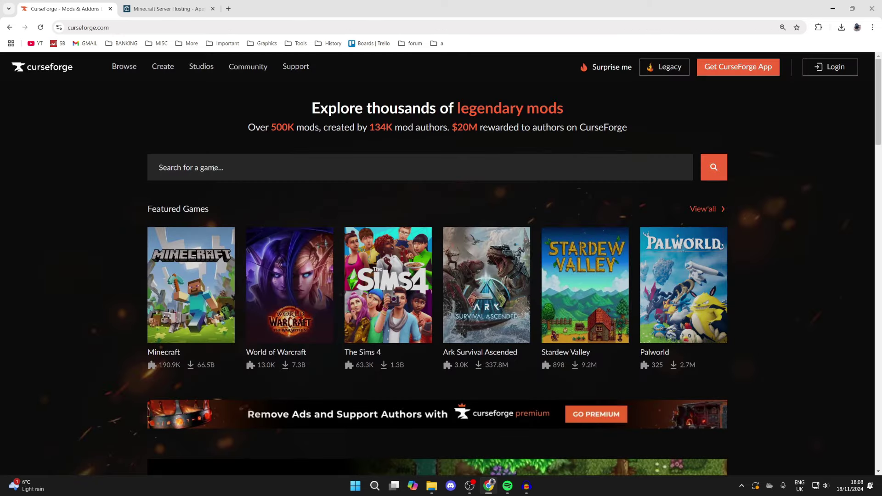
- Browse CurseForge's Minecraft Shaders category and skim the listed shader projects
left_click(212, 265)
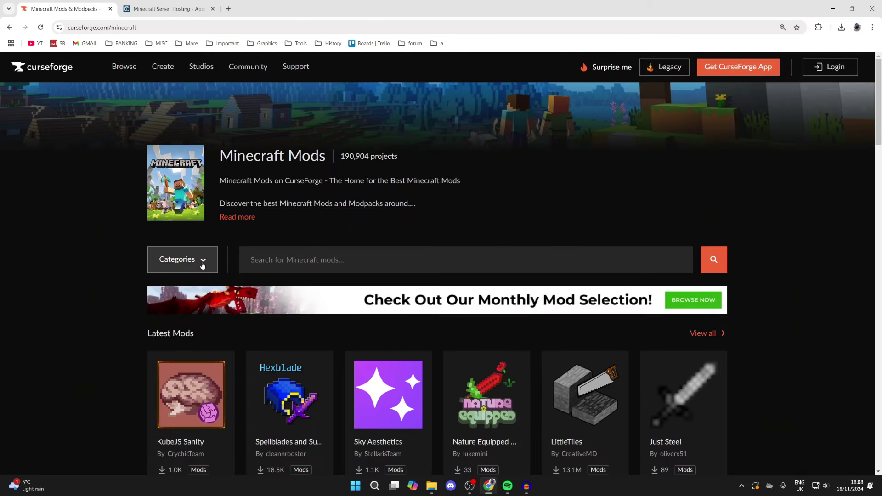
left_click(188, 261)
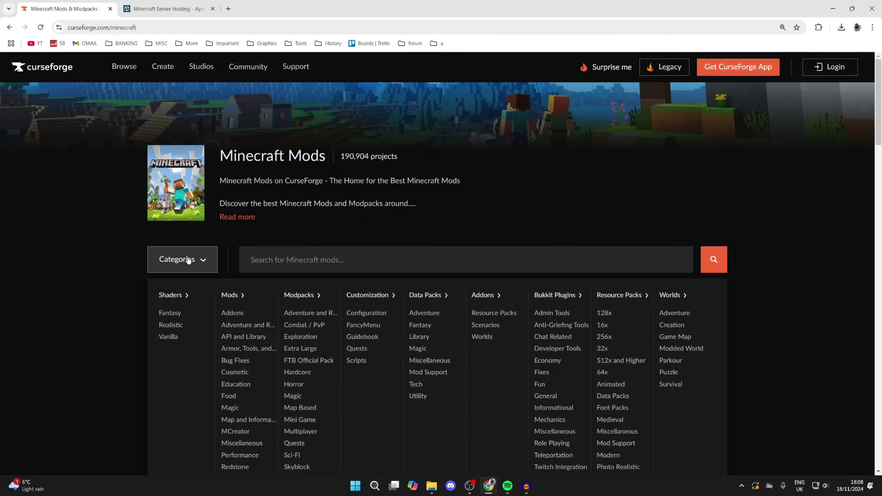
left_click(175, 295)
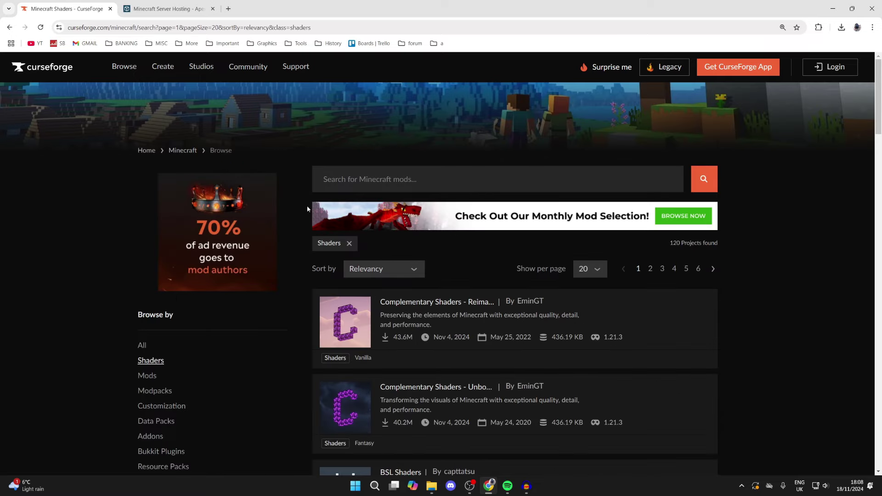
scroll(353, 159, "down", 2)
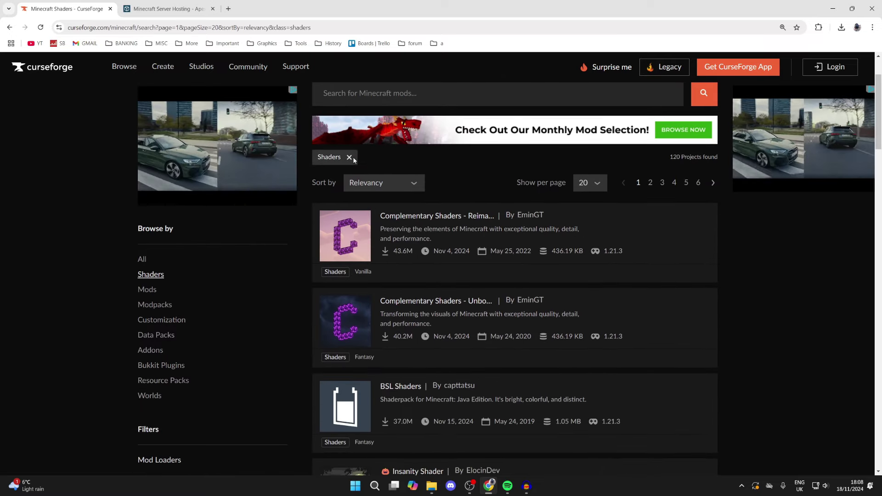
scroll(353, 159, "down", 1)
scroll(353, 161, "down", 2)
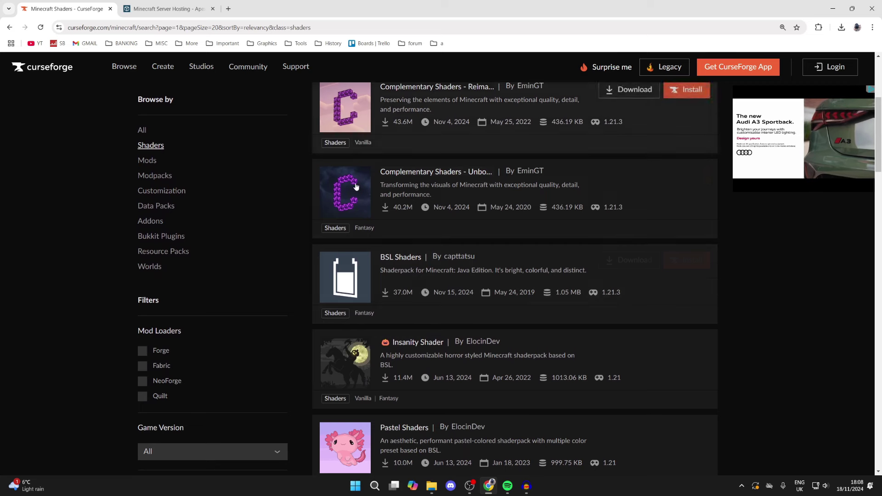
scroll(390, 262, "up", 2)
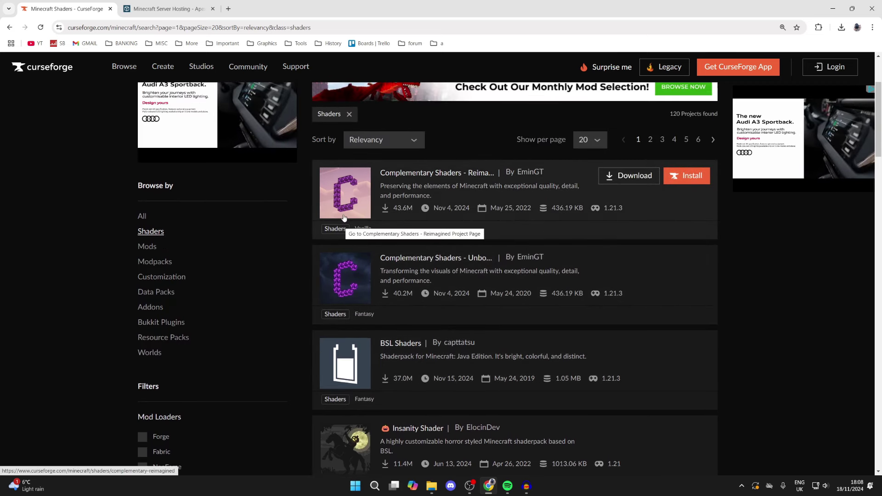
- Open the Complementary Shaders project and switch to its Reimagined version page
left_click(342, 287)
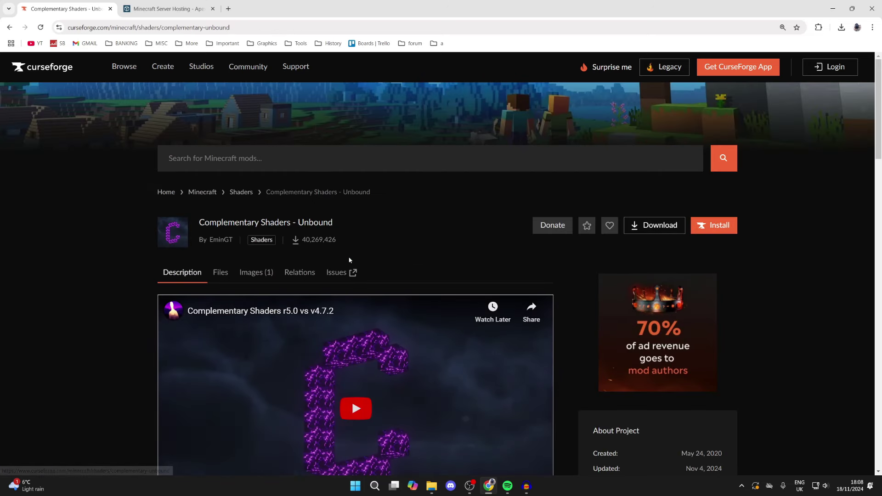
scroll(363, 220, "down", 12)
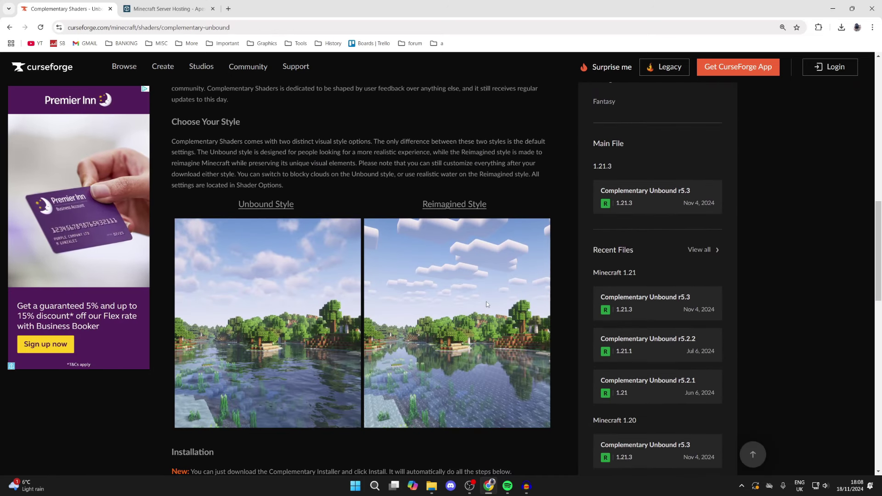
left_click(458, 205)
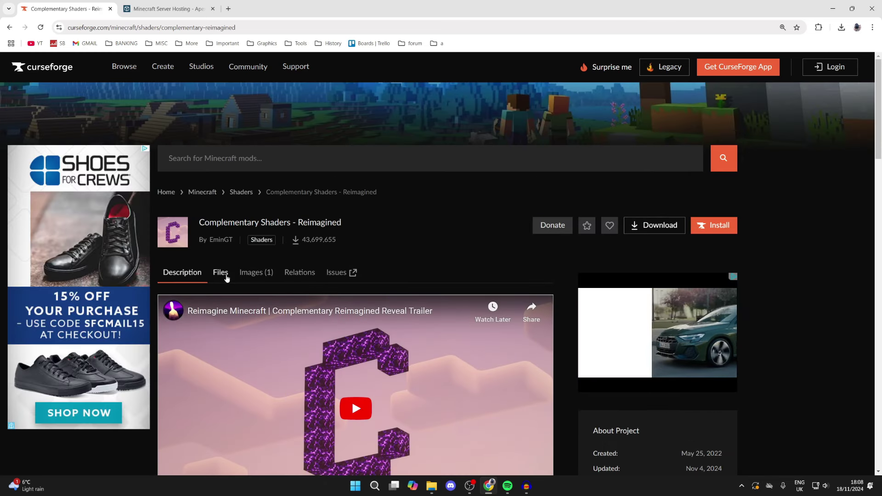
- Download the newest Complementary Reimagined r5.3 file from the Files list
left_click(223, 274)
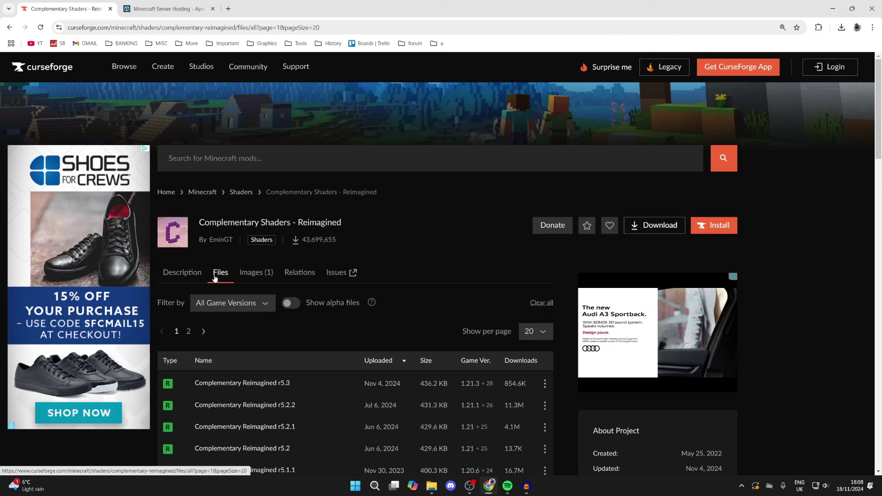
scroll(215, 278, "down", 3)
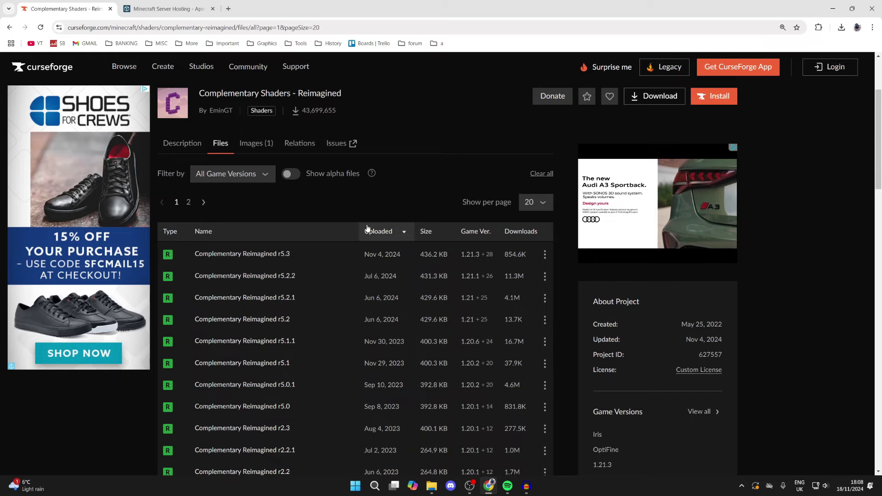
left_click(544, 255)
left_click(572, 296)
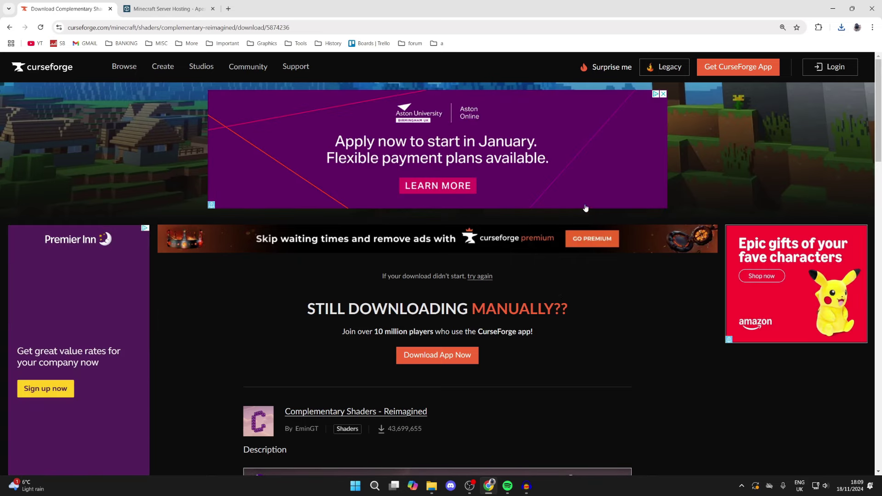
- Open the Downloads folder in File Explorer and launch the OptiFine 1.21.1 jar installer
left_click(832, 8)
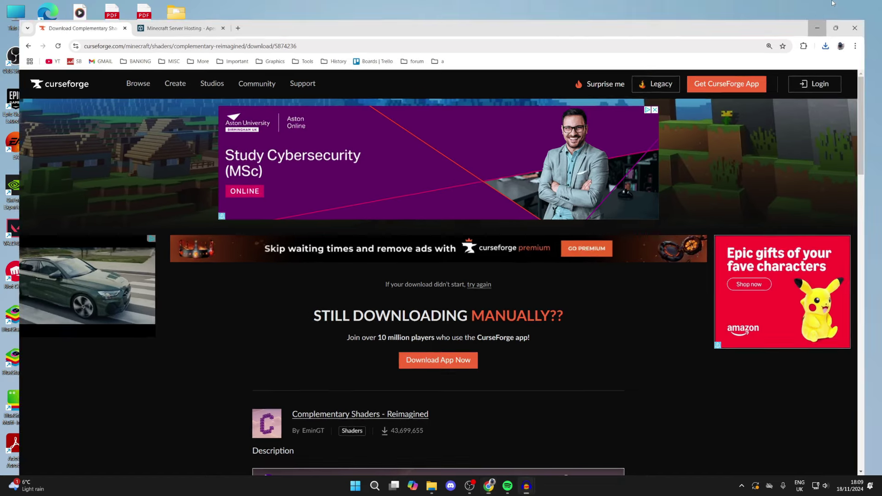
right_click(437, 488)
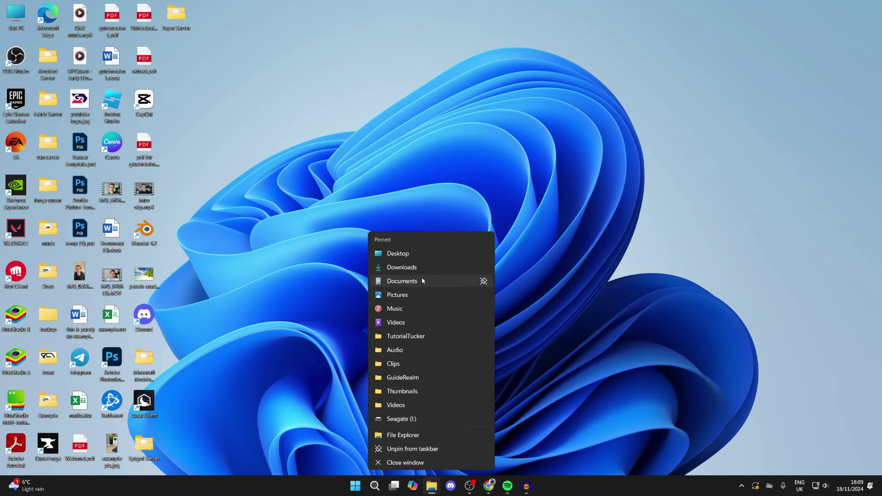
left_click(428, 270)
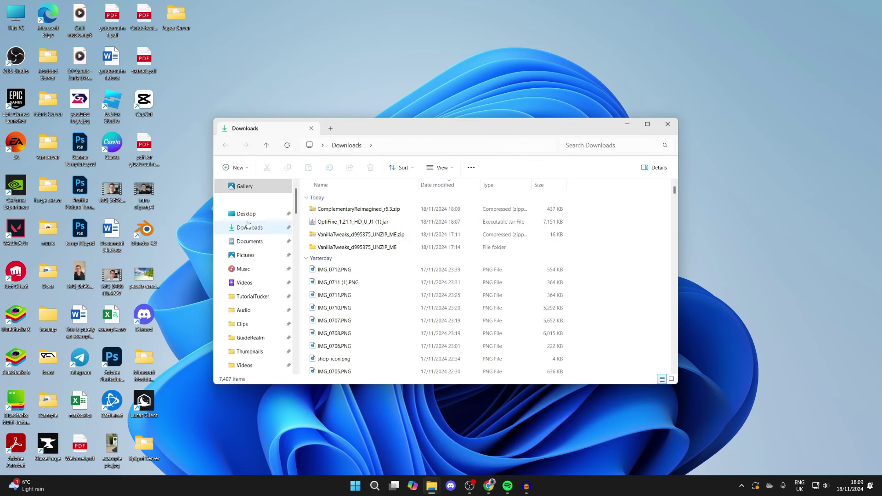
left_click(249, 226)
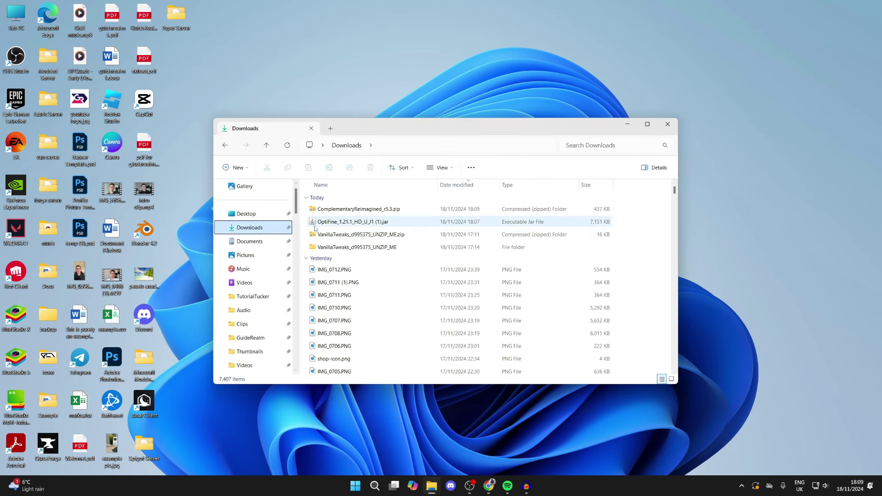
left_click(361, 223)
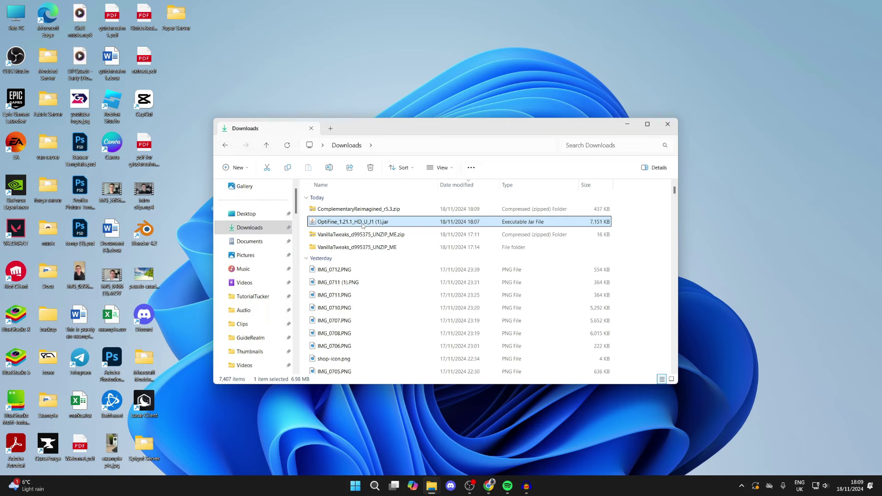
double_click(363, 222)
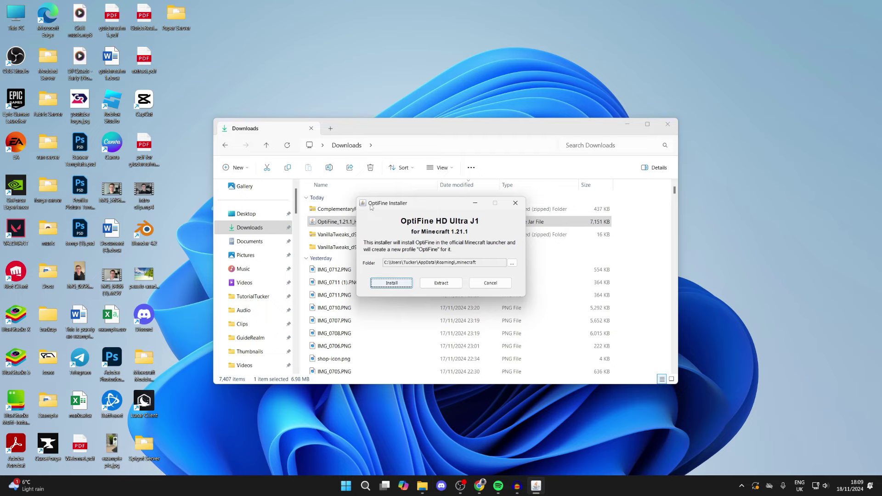
- Load java.com's Get Java page in Chrome, then minimise the browser
left_click(479, 485)
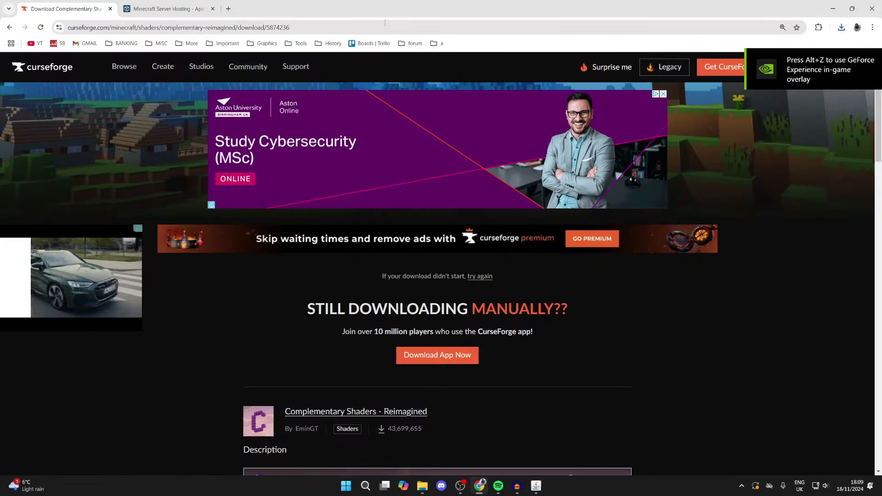
left_click(380, 29)
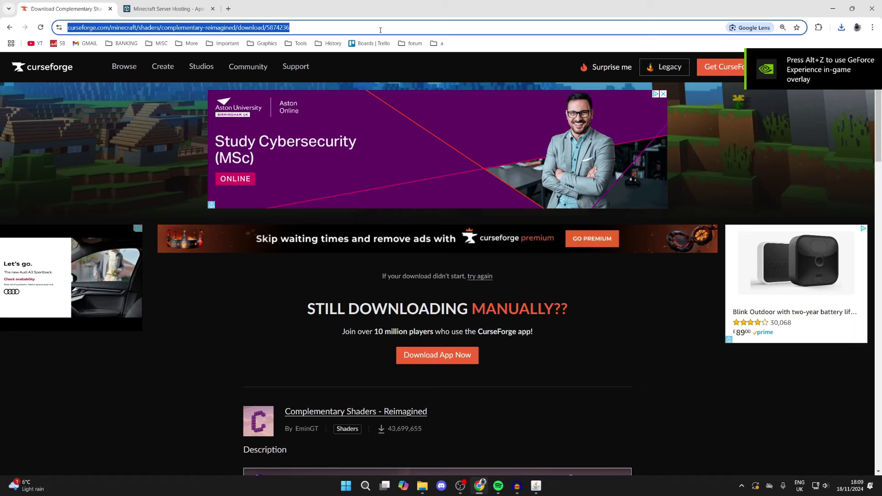
type("java.com")
key("Return")
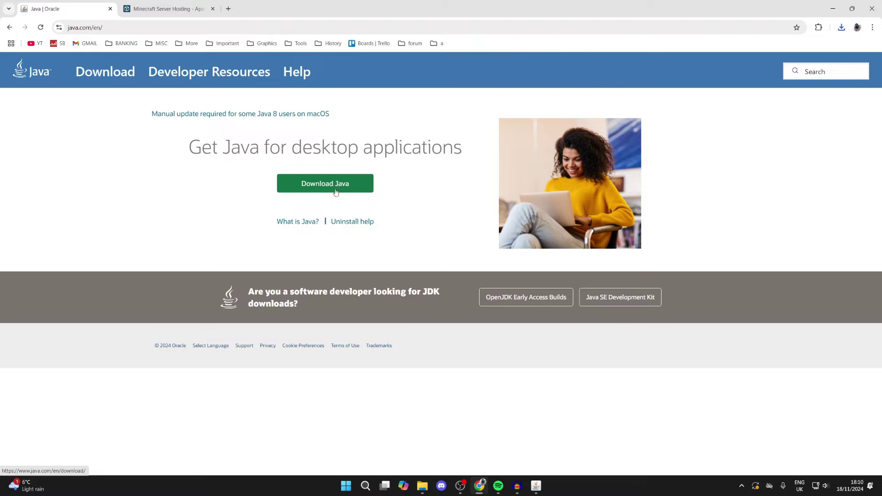
left_click(831, 7)
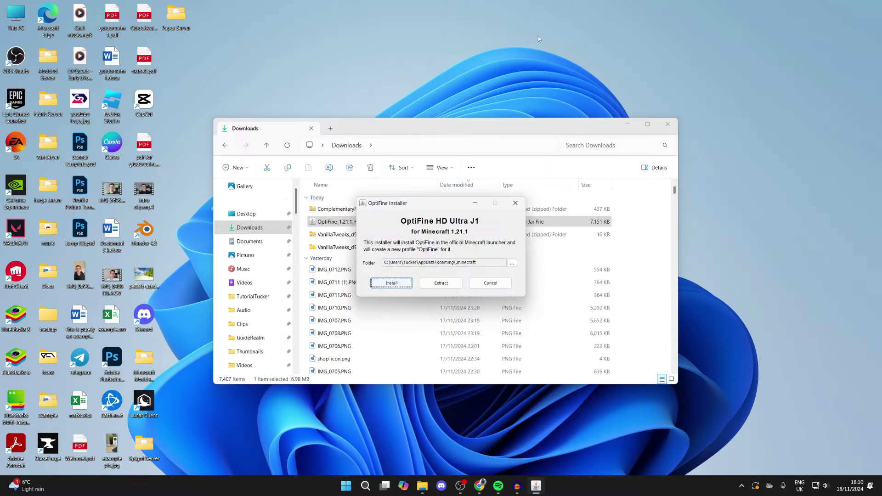
- Always open .jar files with Java(TM) Platform SE binary and install OptiFine HD Ultra J1
left_click(515, 203)
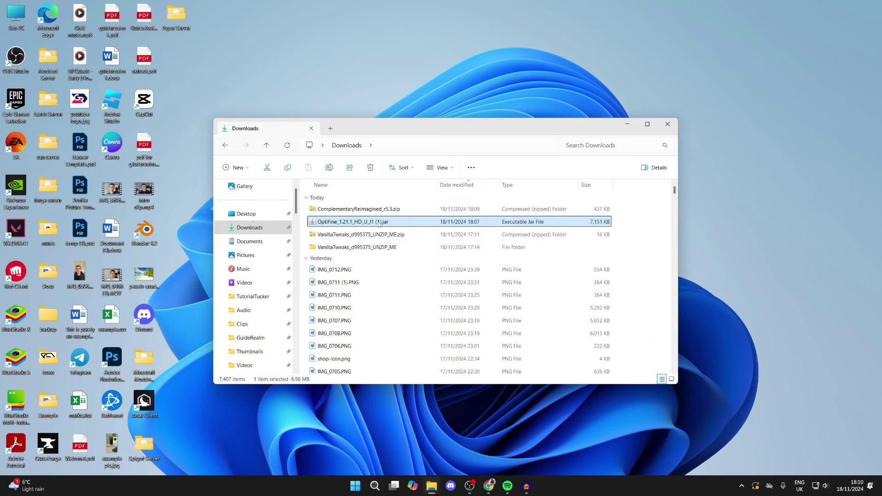
right_click(380, 223)
mouse_move(405, 251)
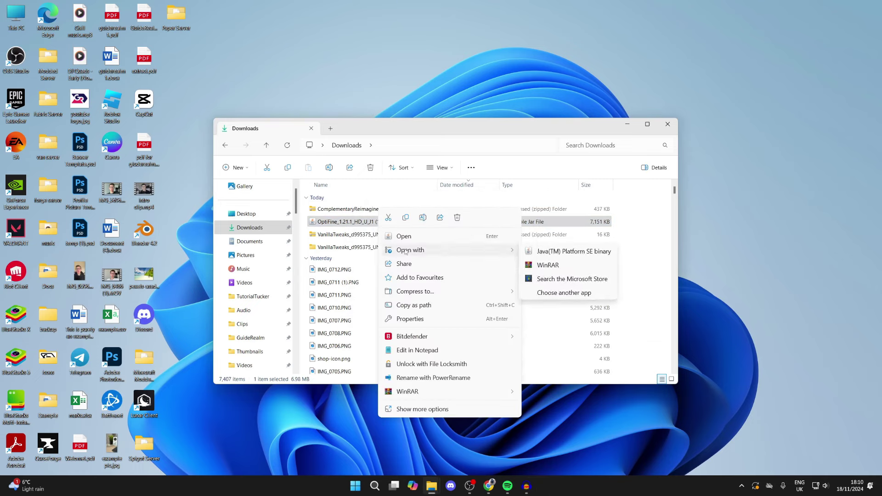
left_click(556, 292)
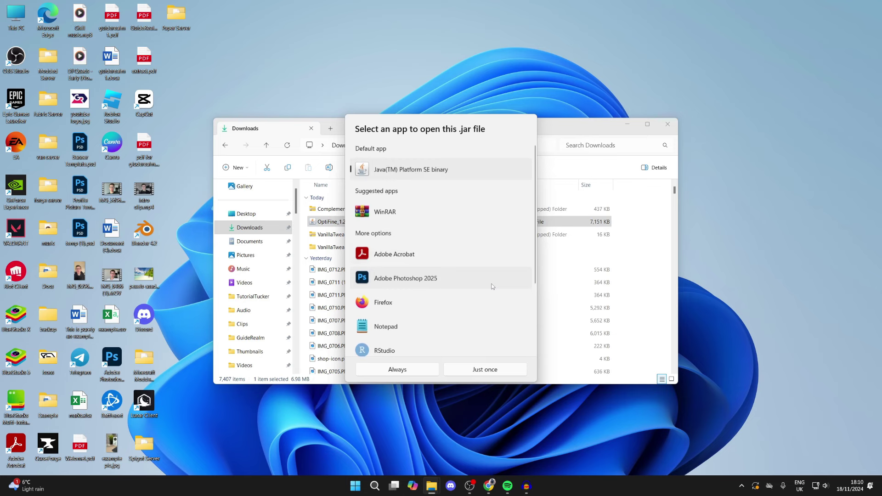
left_click(417, 369)
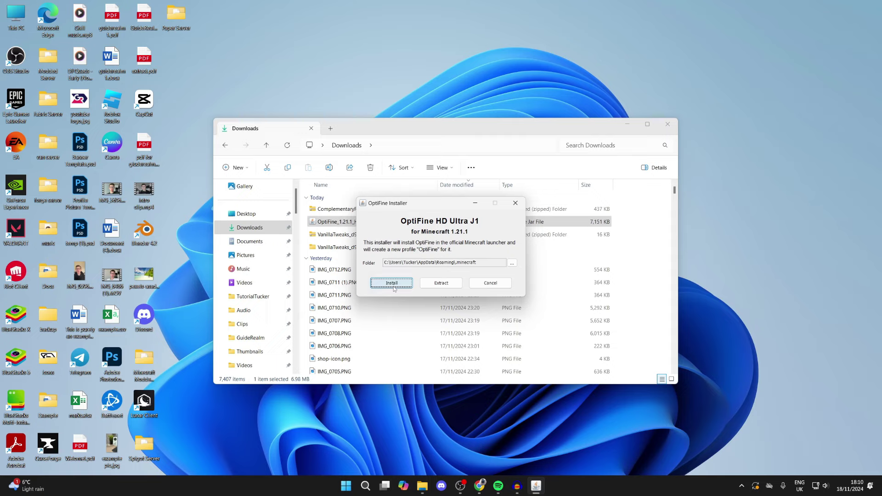
left_click(392, 283)
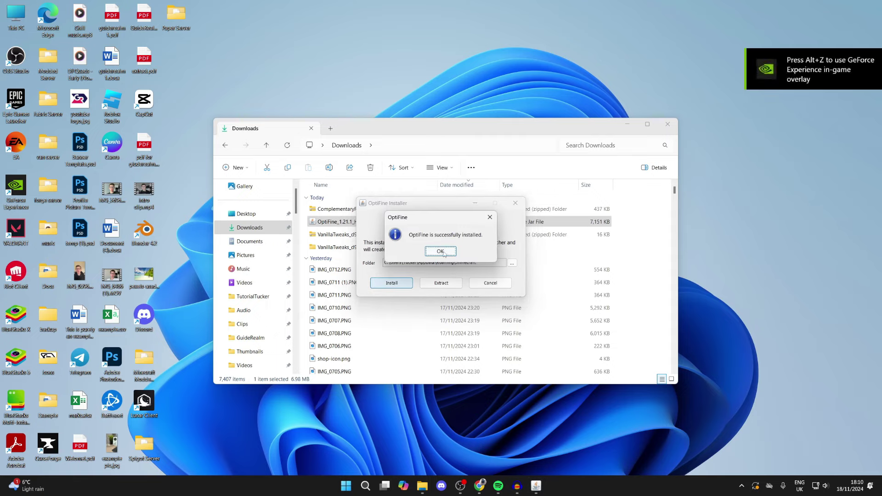
left_click(440, 251)
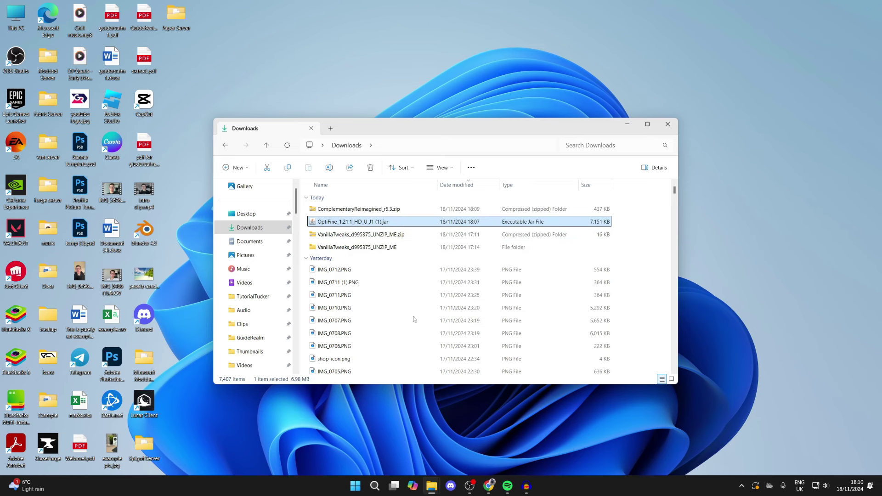
- Start the Minecraft Launcher and play 1.21.1 with the OptiFine installation selected
left_click(375, 486)
type("m")
key("Return")
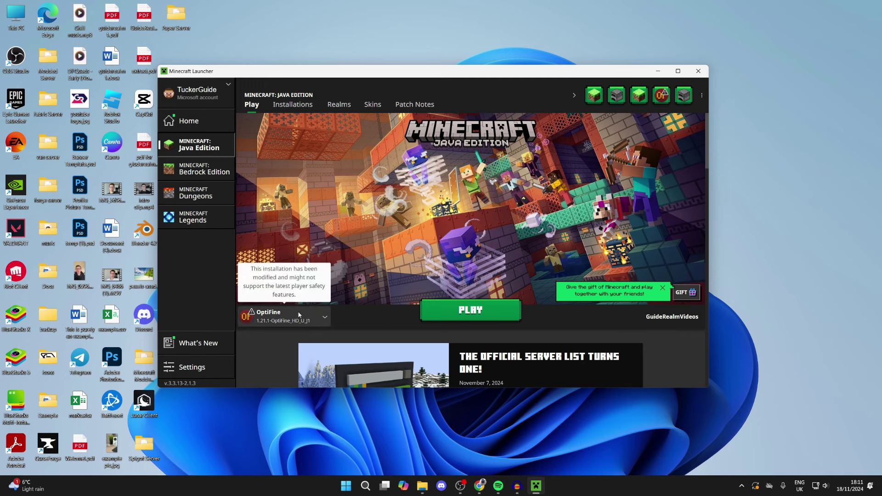
left_click(276, 316)
left_click(282, 198)
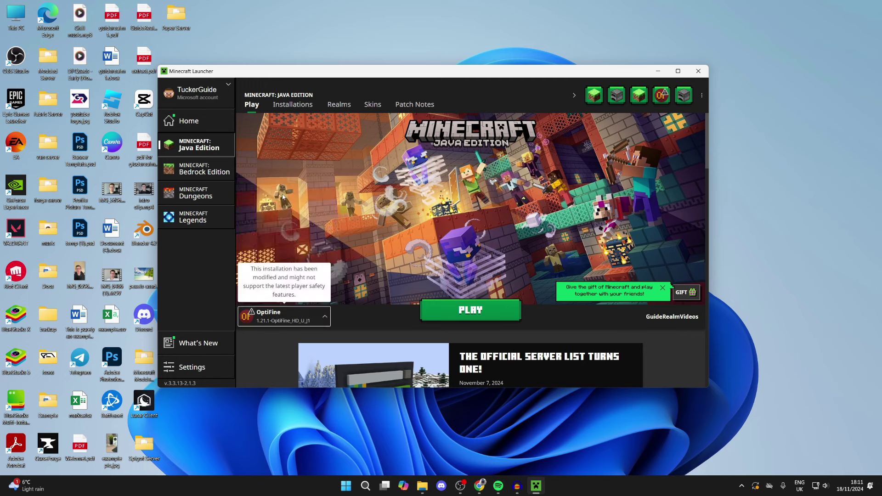
left_click(455, 310)
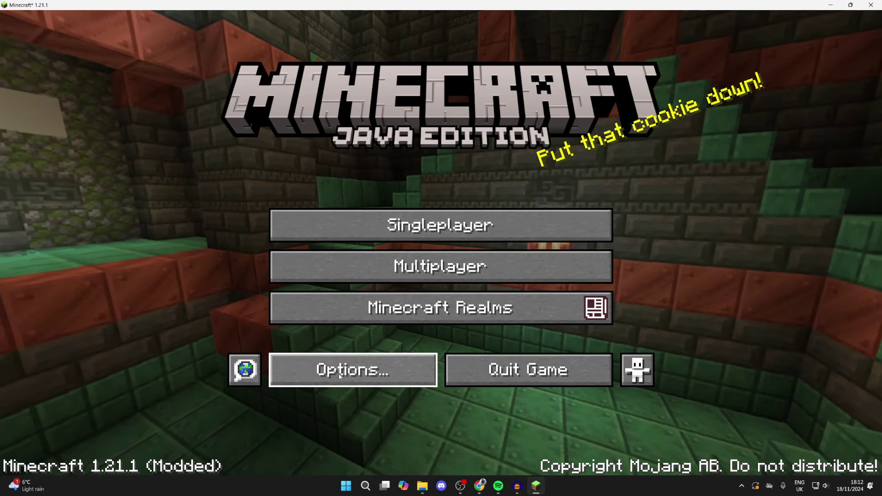
- Go through Options and Video Settings to the Shaders screen listing installed packs
left_click(338, 373)
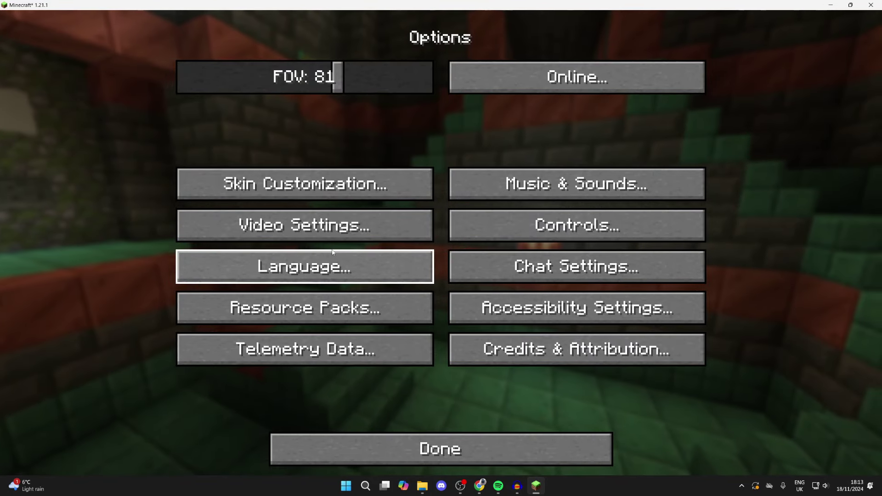
left_click(333, 235)
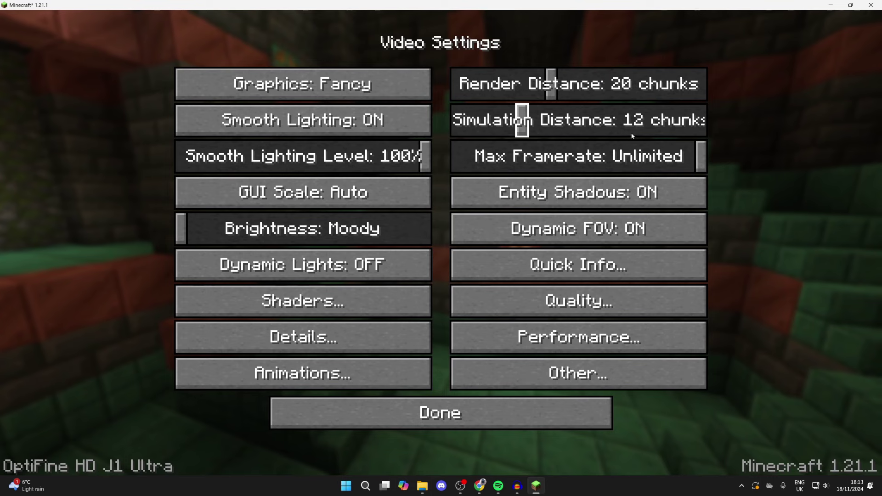
left_click(363, 301)
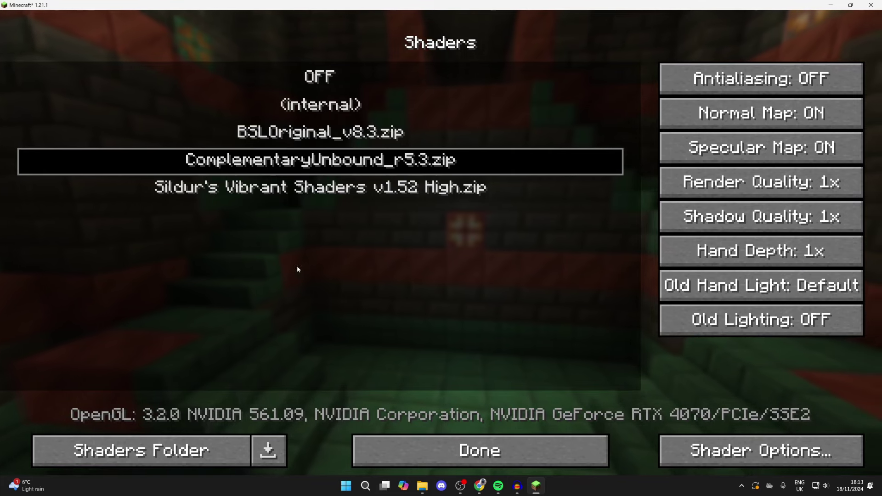
- Drag ComplementaryReimagined_r5.3.zip from Downloads into the shaderpacks folder, then return to Minecraft
left_click(140, 451)
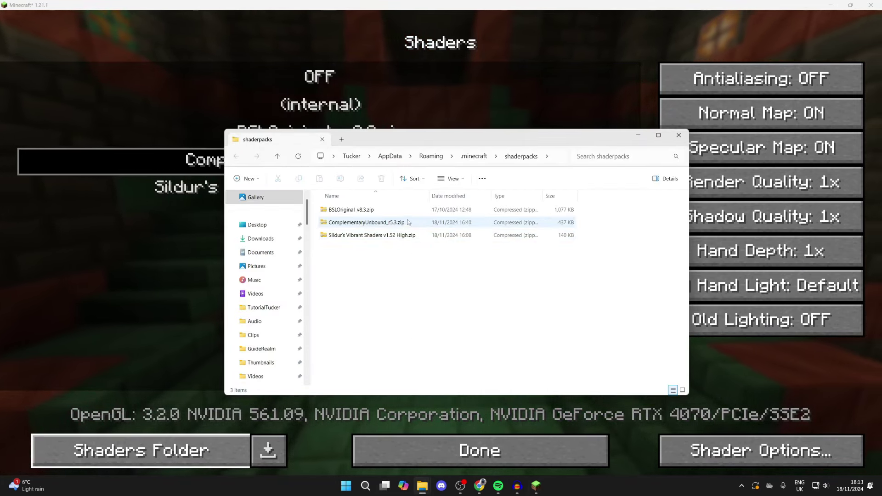
mouse_move(421, 486)
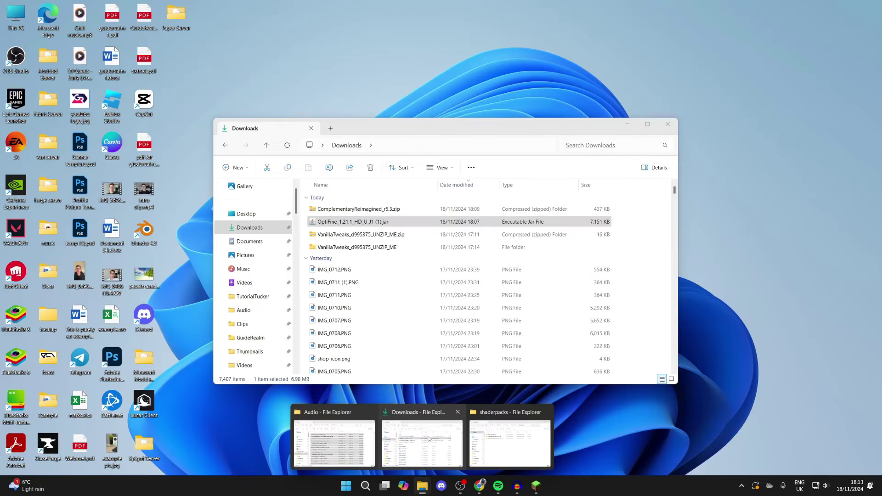
left_click(428, 439)
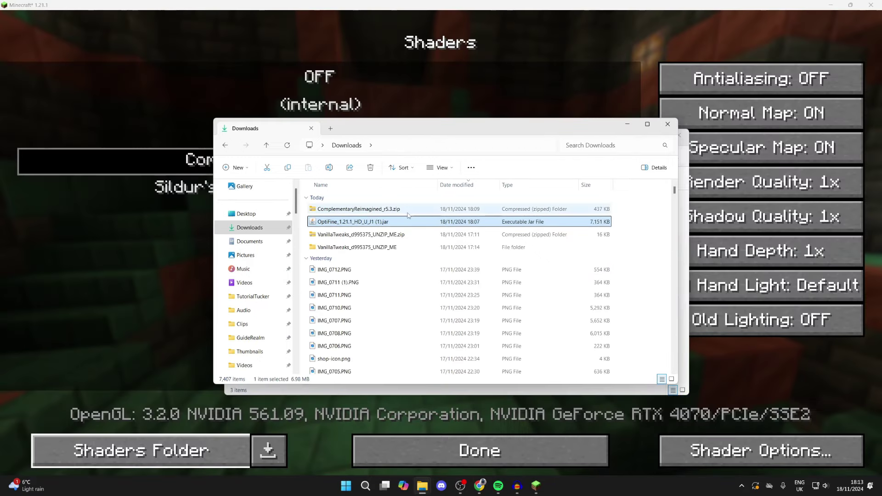
left_click_drag(401, 126, 727, 134)
left_click_drag(589, 217, 380, 328)
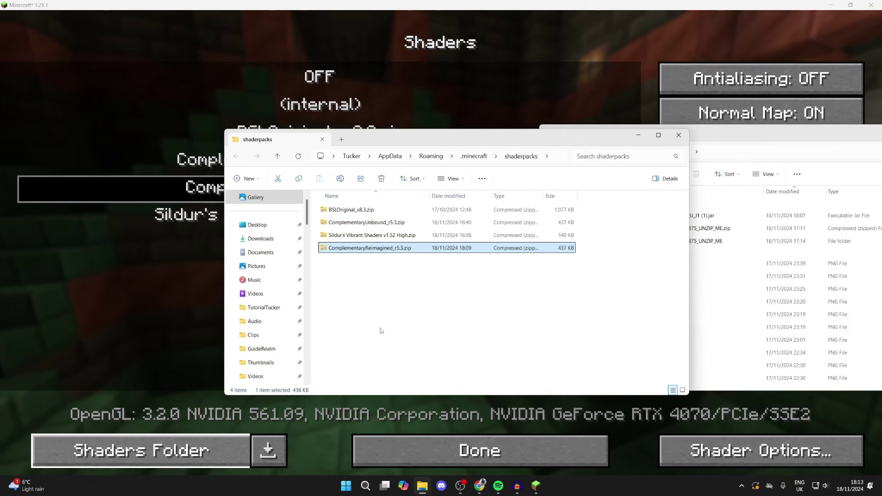
left_click(278, 6)
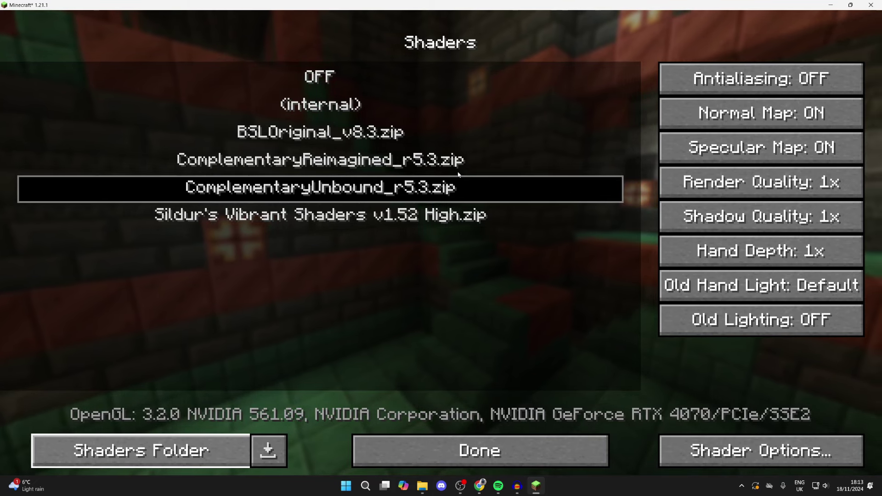
- Exit the shader, video and options menus to the title screen and open the Singleplayer world list
left_click(473, 446)
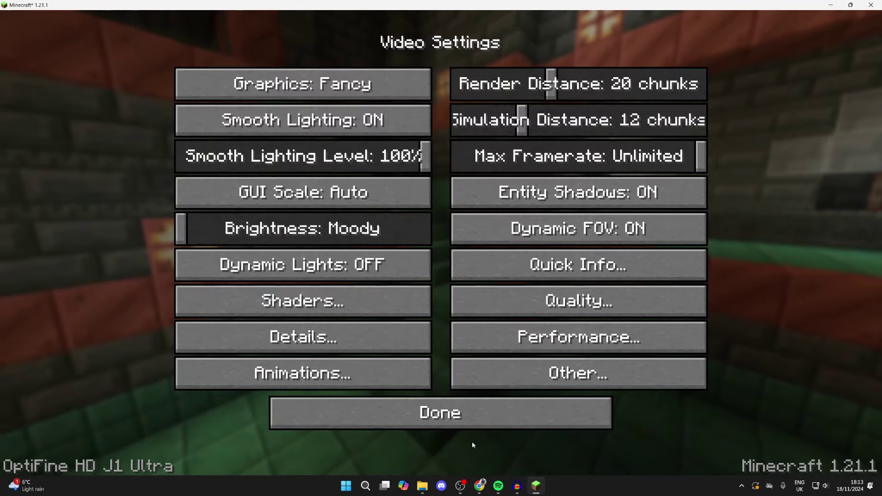
left_click(467, 411)
left_click(462, 445)
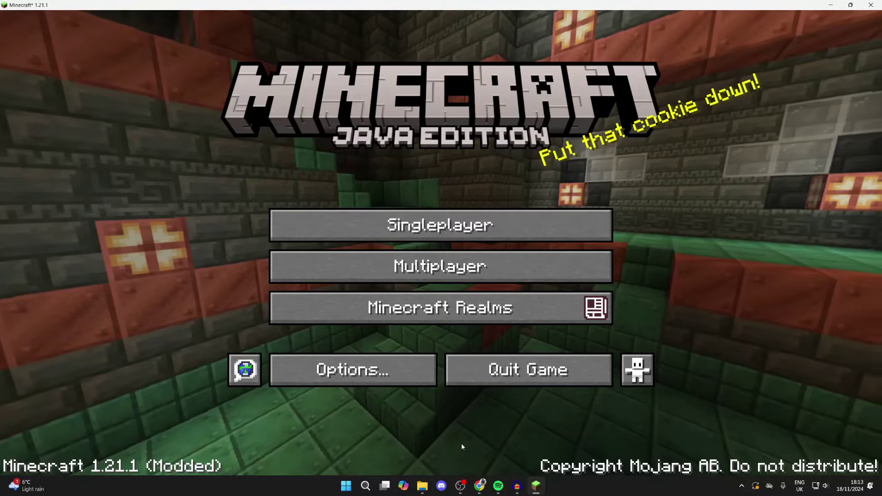
left_click(437, 224)
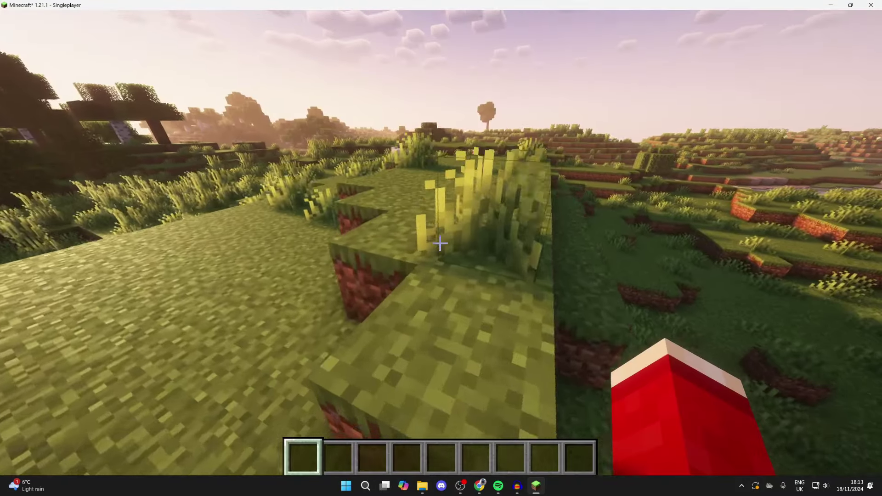